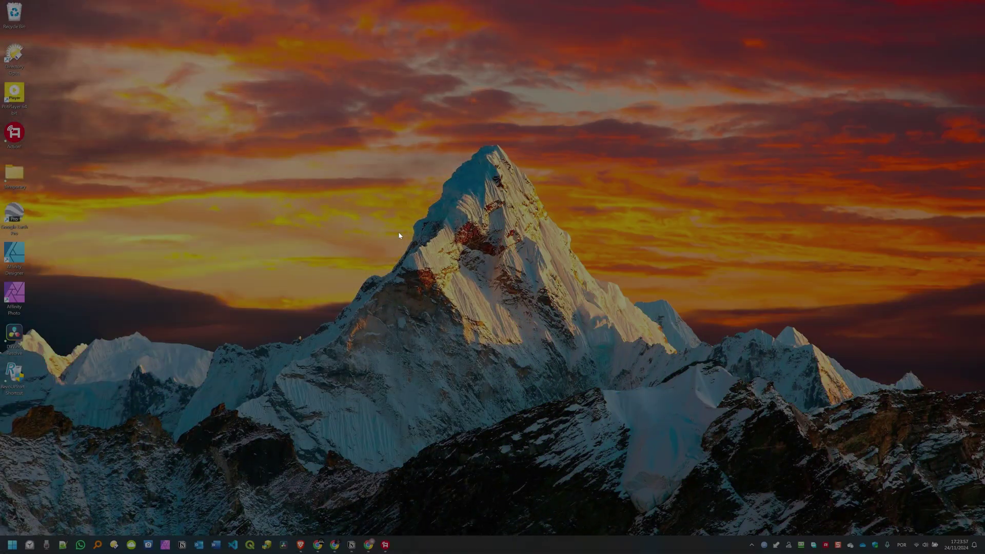
# - Open Start and search for 'brightness' so 'Change brightness level' appears as the best match
pyautogui.click(11, 545)
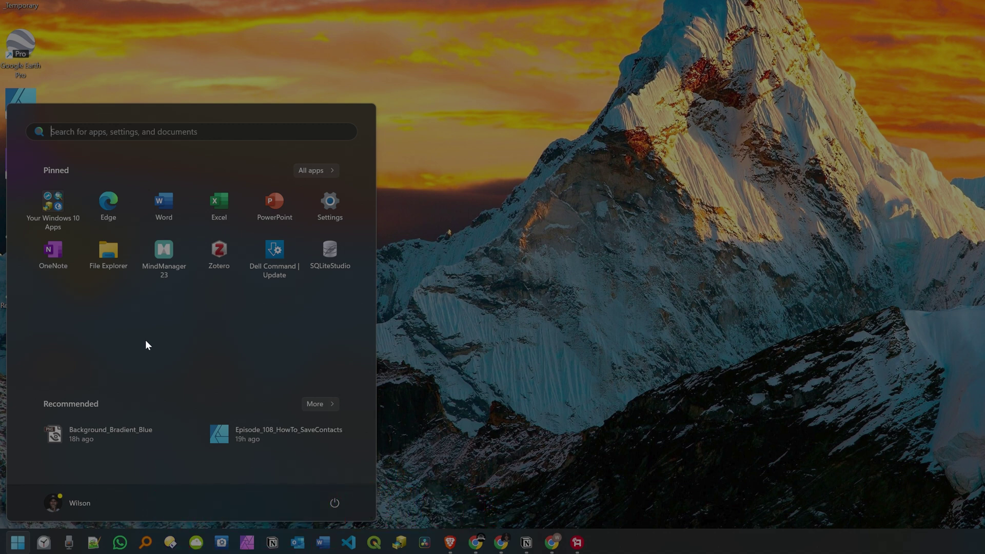
pyautogui.press('super')
pyautogui.press('super')
pyautogui.click(142, 133)
pyautogui.write('brightne')
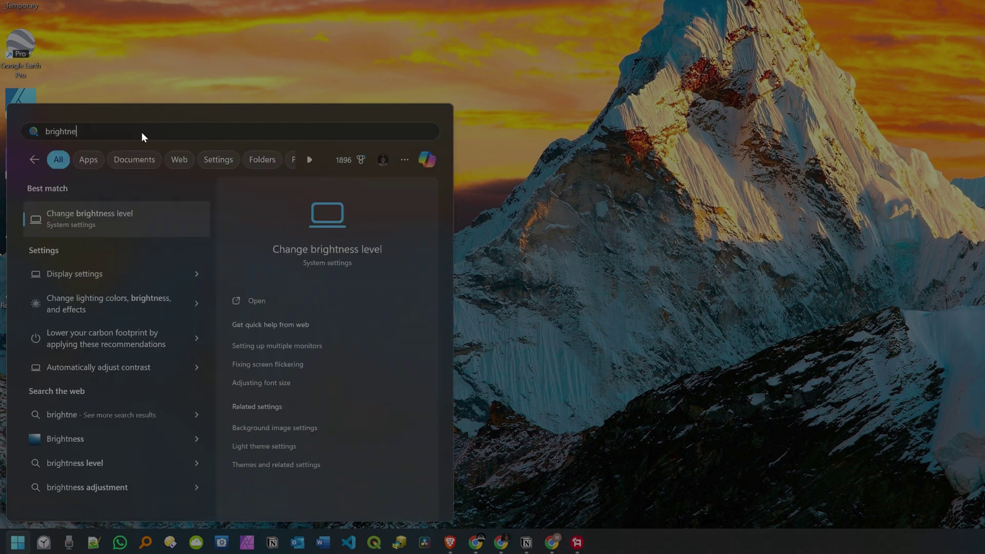
pyautogui.write('ss')
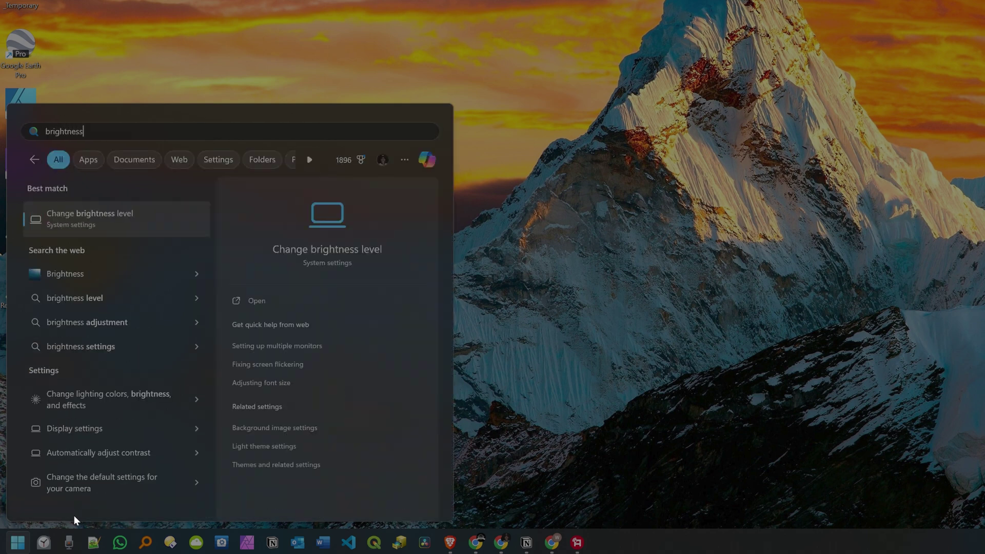
# - Open 'Change brightness level' and set the Display brightness slider to about 70
pyautogui.click(92, 219)
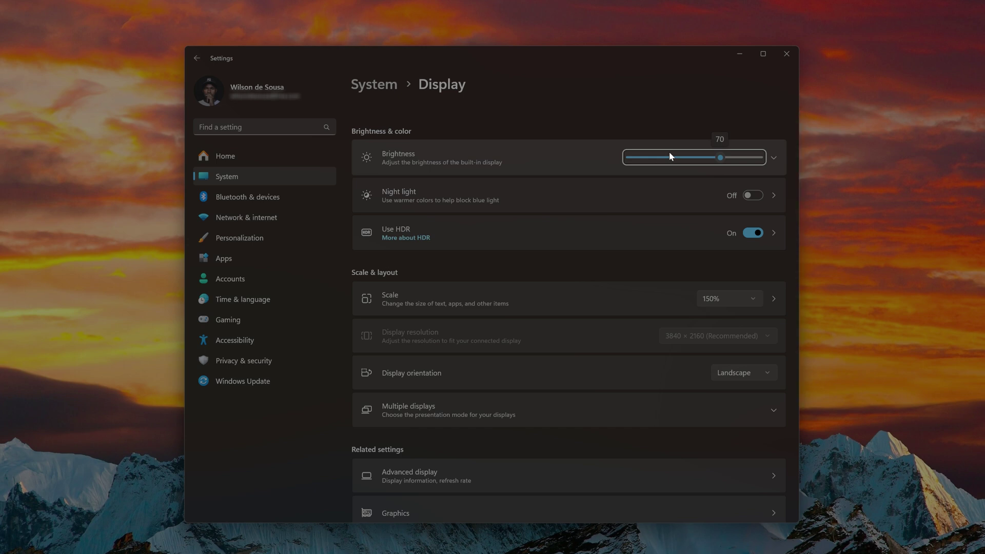
pyautogui.click(721, 157)
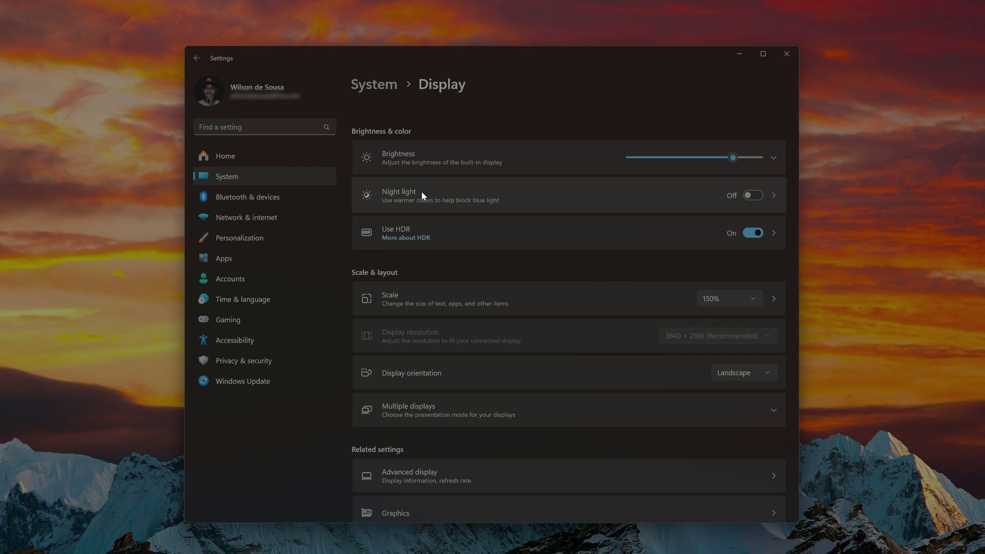
pyautogui.click(752, 196)
pyautogui.click(756, 196)
# - Close the Settings window to return to the desktop
pyautogui.click(787, 55)
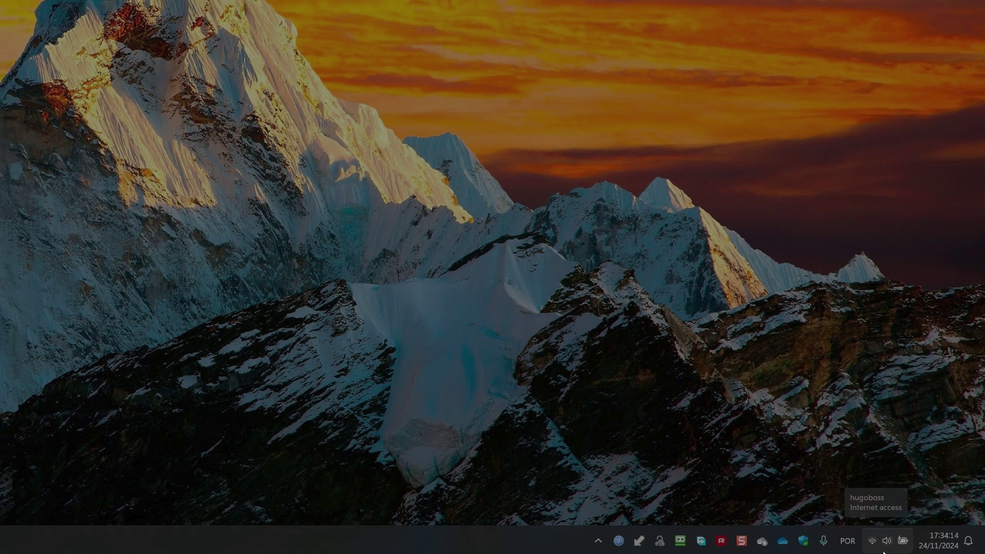
pyautogui.moveTo(910, 543)
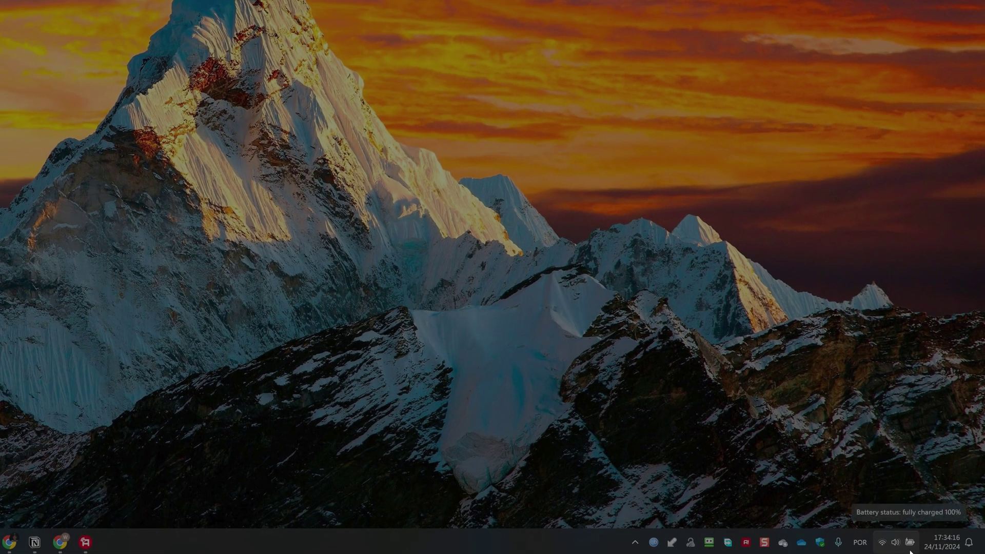
# - In Quick Settings, dim brightness from 80 to 31, raise it to 68, then toggle Night light on and off
pyautogui.click(910, 551)
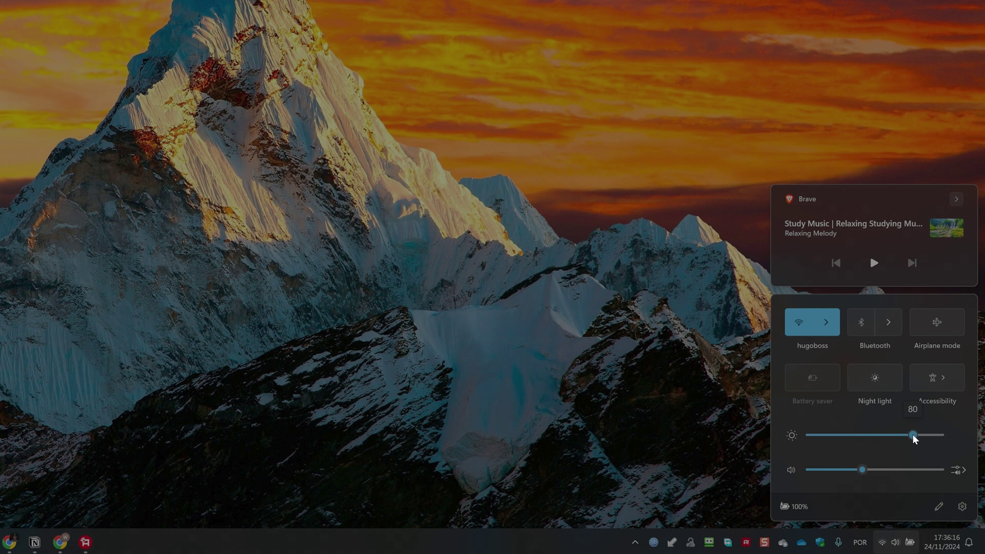
pyautogui.moveTo(912, 435); pyautogui.dragTo(850, 437)
pyautogui.moveTo(851, 437); pyautogui.dragTo(901, 436)
pyautogui.click(881, 377)
pyautogui.click(881, 377)
# - Dismiss the Quick Settings flyout by clicking on the empty desktop
pyautogui.click(749, 373)
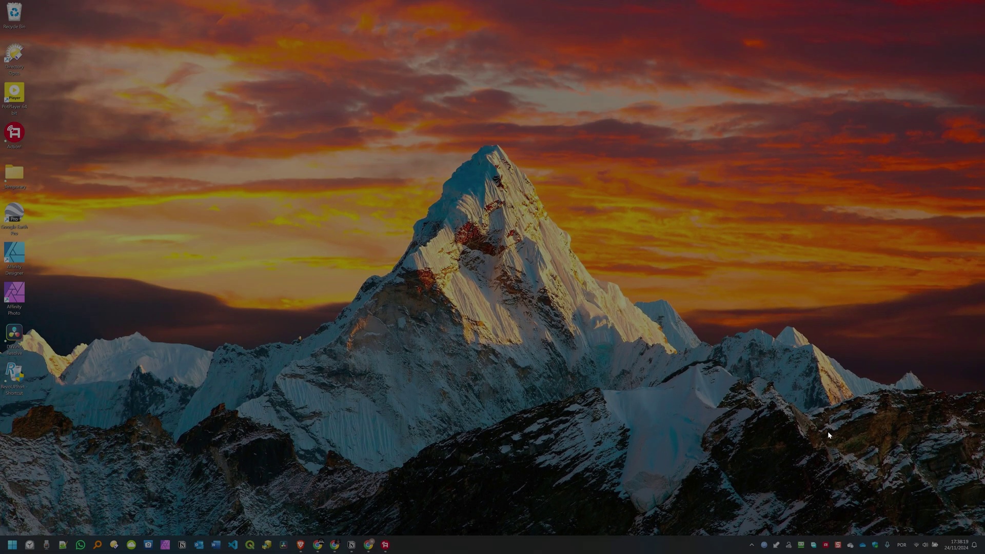